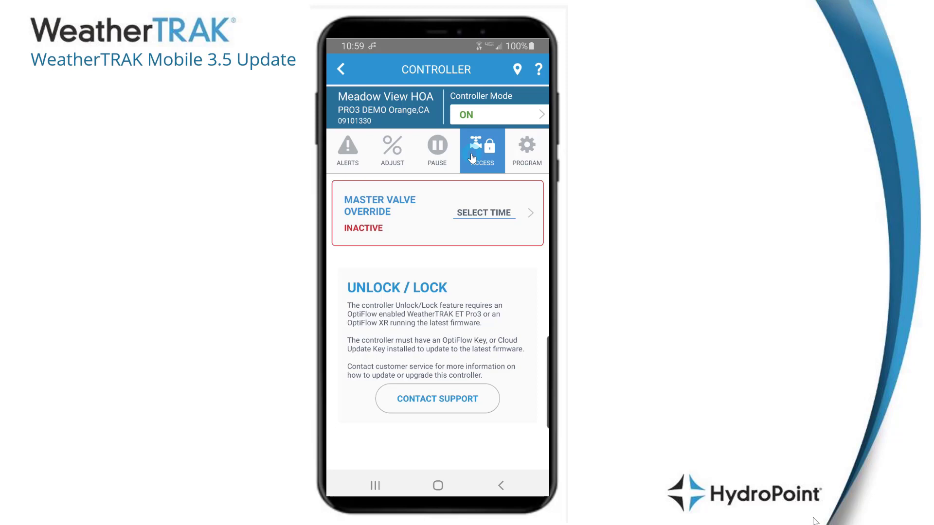
pyautogui.click(484, 215)
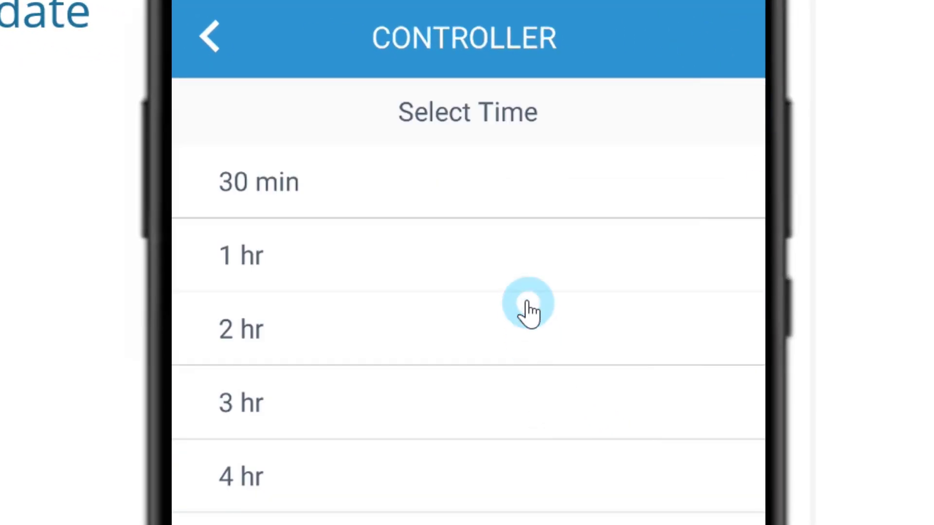
pyautogui.click(210, 43)
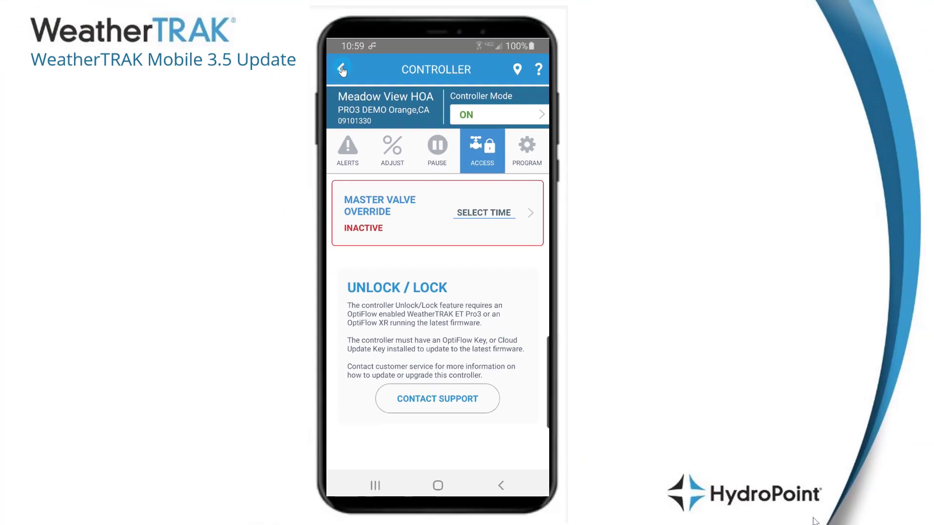
pyautogui.click(211, 39)
pyautogui.click(340, 71)
pyautogui.scroll(-3, 518, 384)
pyautogui.click(518, 254)
pyautogui.click(490, 171)
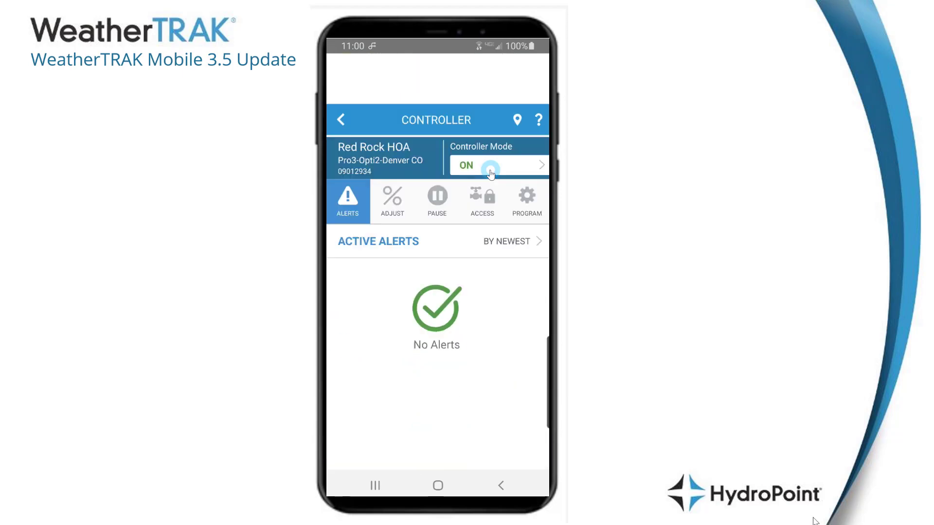
pyautogui.click(489, 165)
pyautogui.click(488, 164)
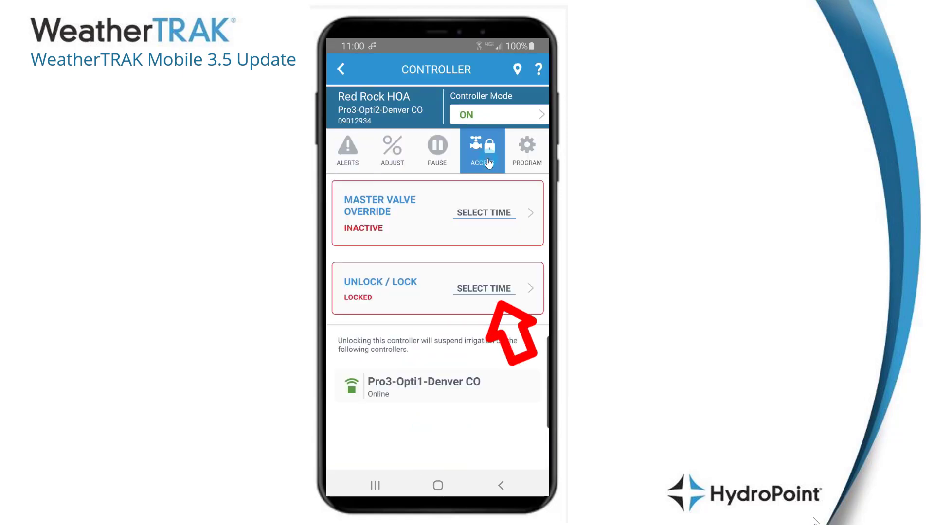
pyautogui.click(484, 290)
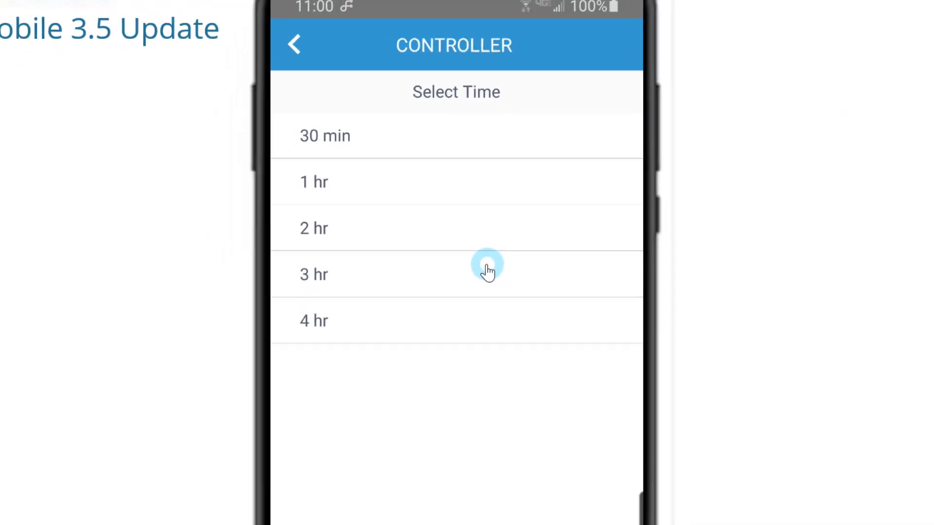
pyautogui.click(488, 271)
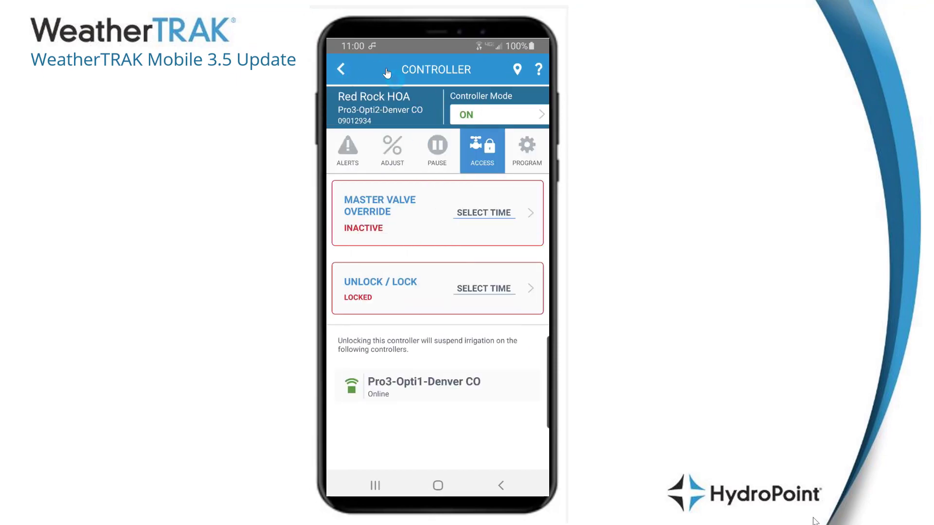
pyautogui.click(343, 73)
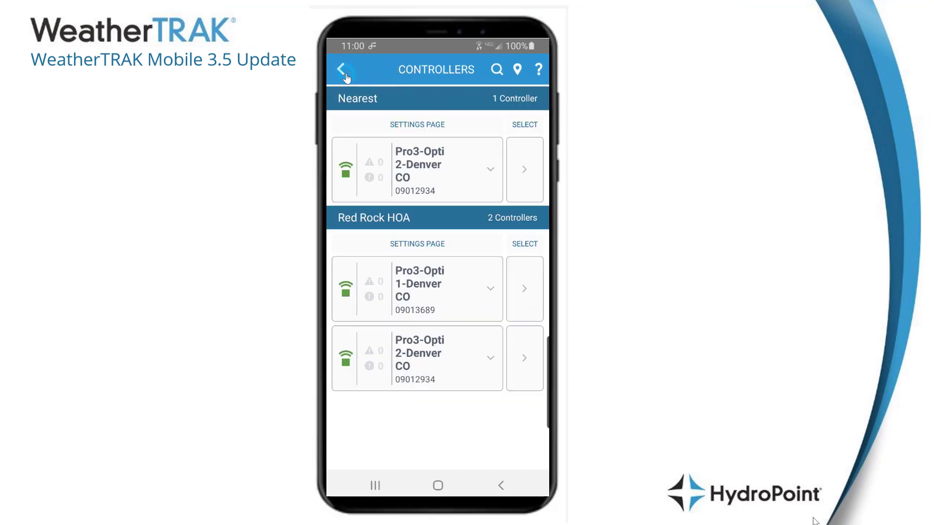
pyautogui.click(346, 78)
pyautogui.click(535, 133)
pyautogui.click(492, 166)
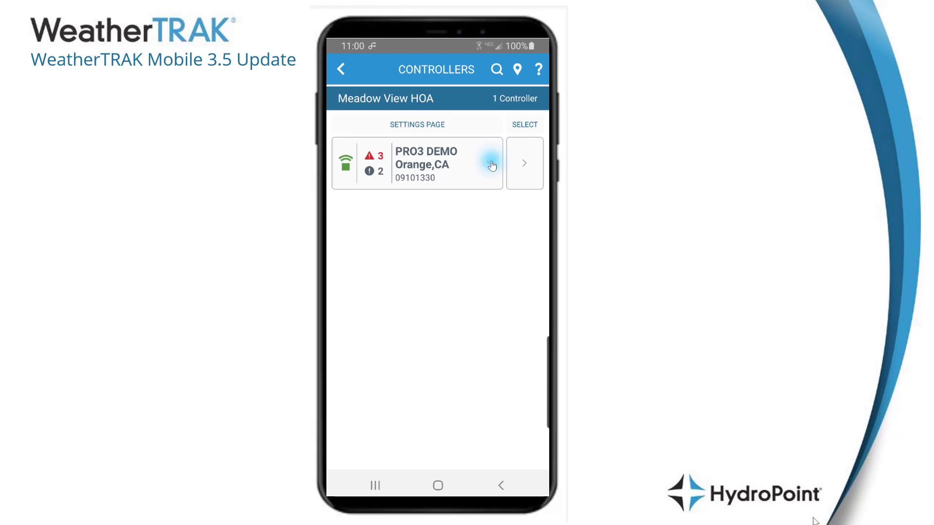
pyautogui.click(491, 166)
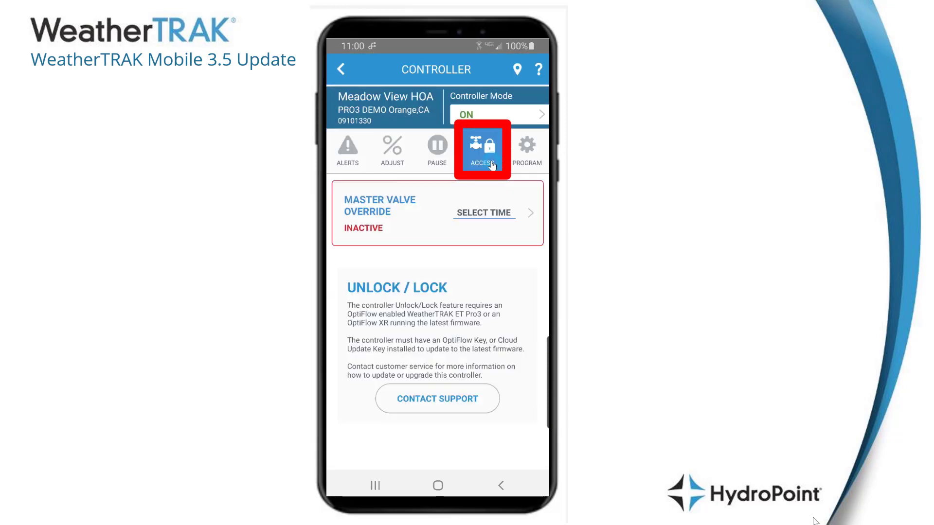
# Step: Open the PRO3 DEMO controller's Programming page to view its Setup settings
pyautogui.click(529, 160)
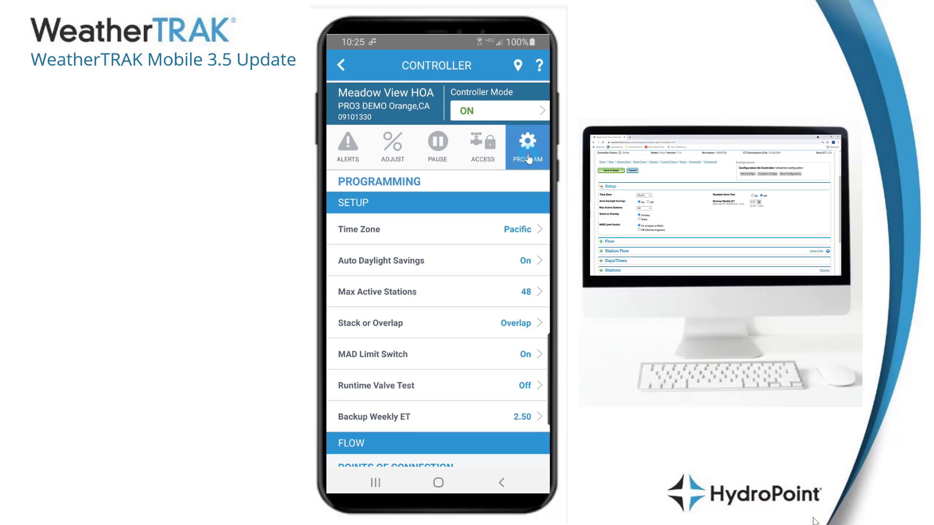
# Step: Review the Time Zone, Auto Daylight Savings, Max Active Stations and Stack or Overlap choices unchanged
pyautogui.click(516, 229)
pyautogui.click(516, 230)
pyautogui.click(523, 262)
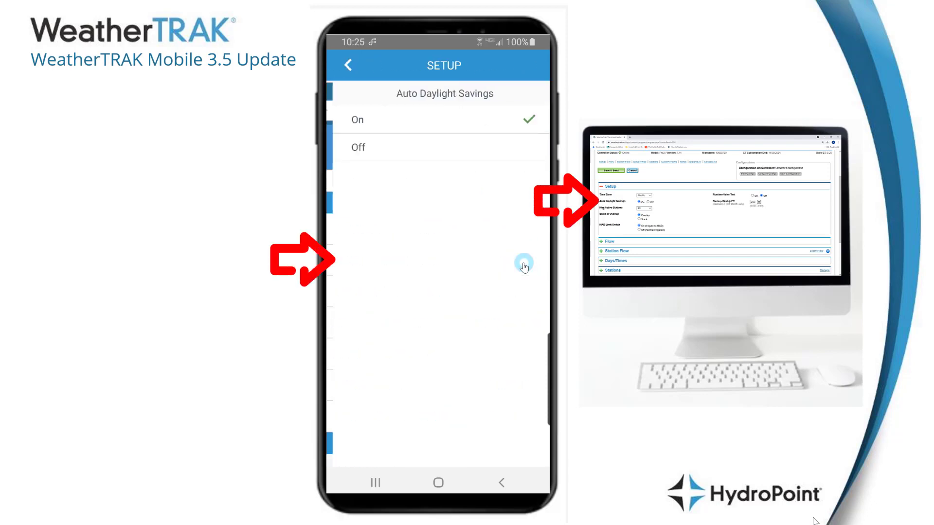
pyautogui.click(342, 68)
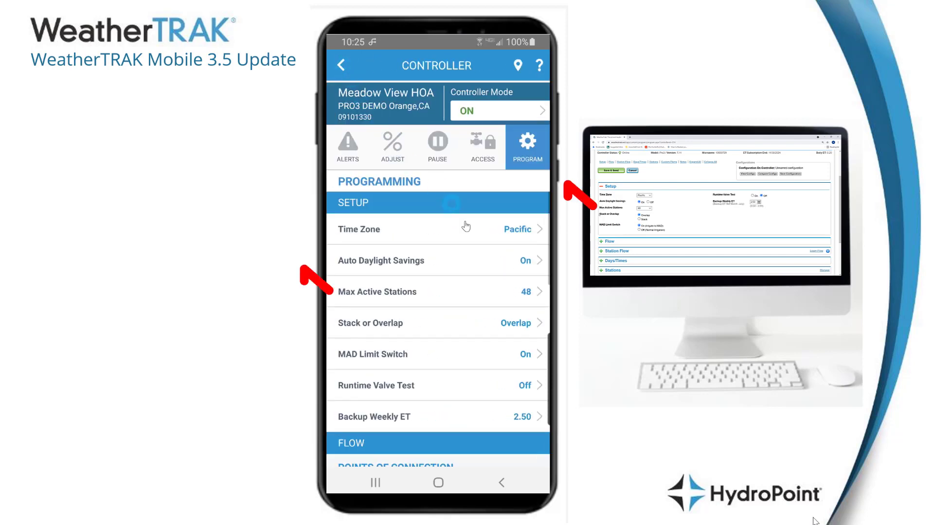
pyautogui.click(526, 293)
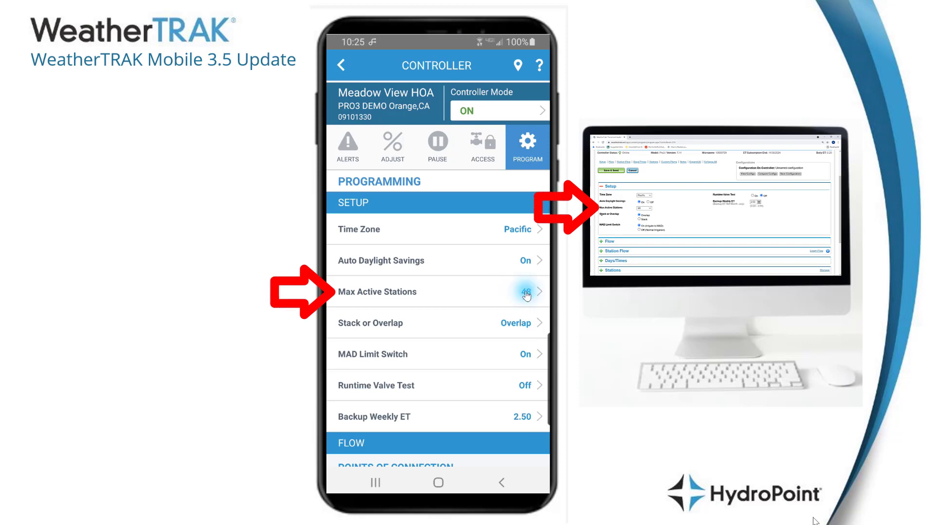
pyautogui.press('Escape')
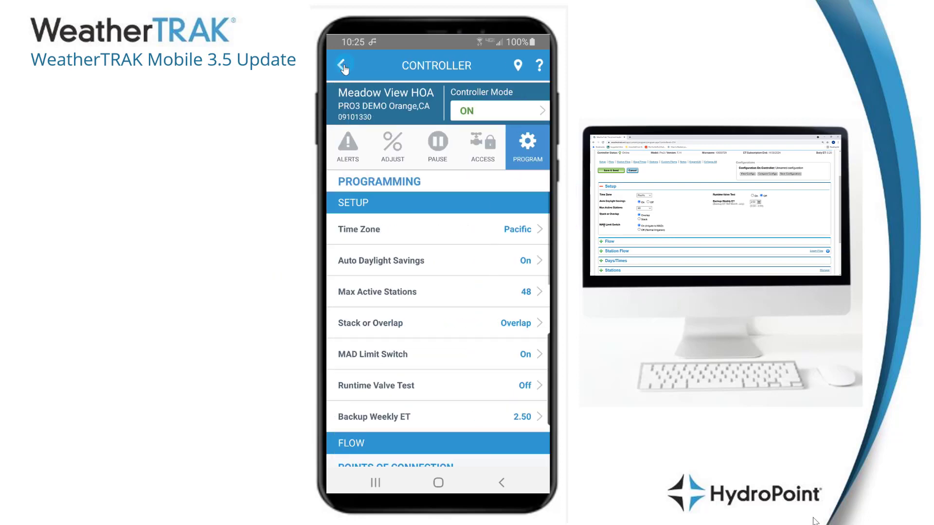
pyautogui.click(521, 324)
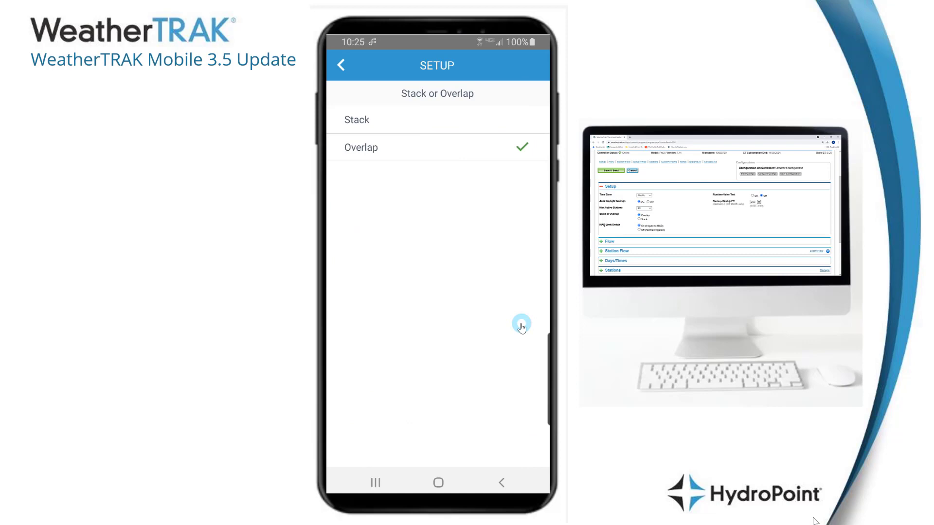
pyautogui.click(340, 67)
# Step: Keep MAD Limit Switch On and turn Runtime Valve Test On
pyautogui.click(524, 354)
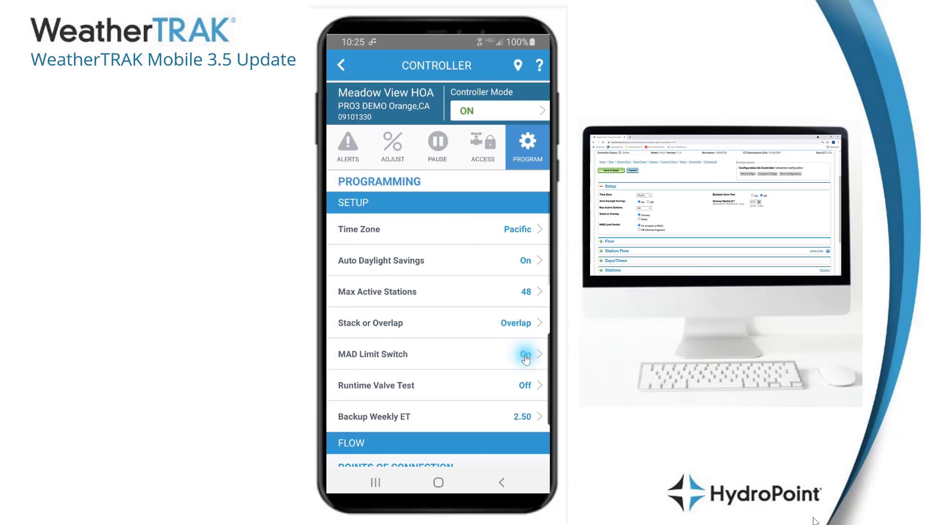
pyautogui.click(424, 124)
pyautogui.click(523, 382)
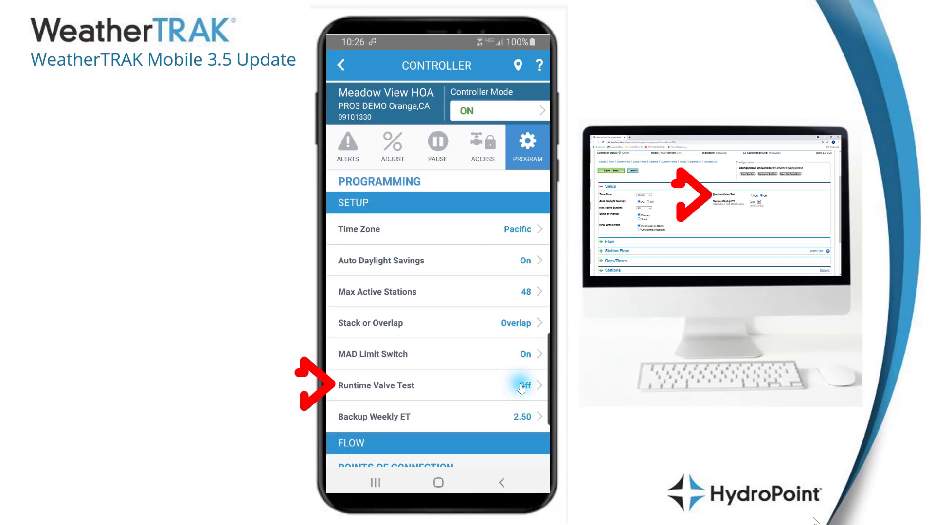
pyautogui.click(455, 178)
pyautogui.click(437, 119)
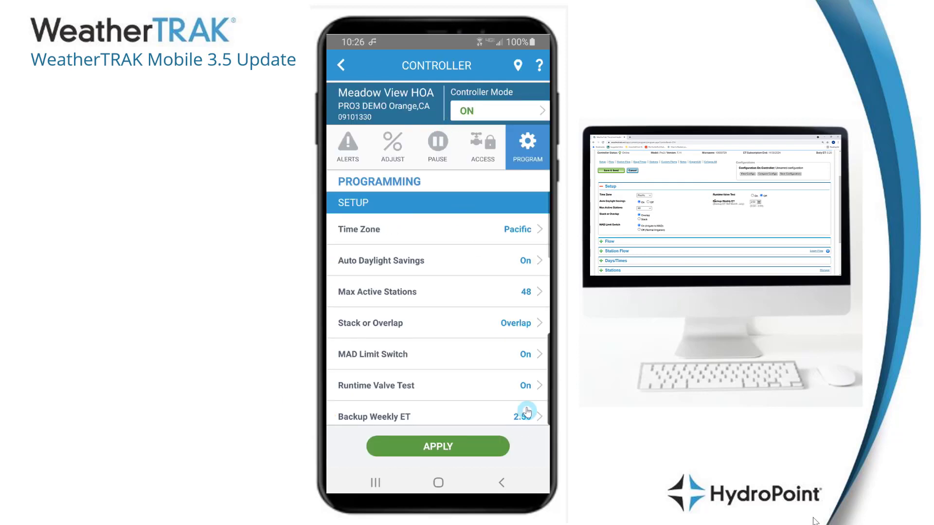
# Step: Confirm Backup Weekly ET at 2.50
pyautogui.click(526, 417)
pyautogui.click(384, 136)
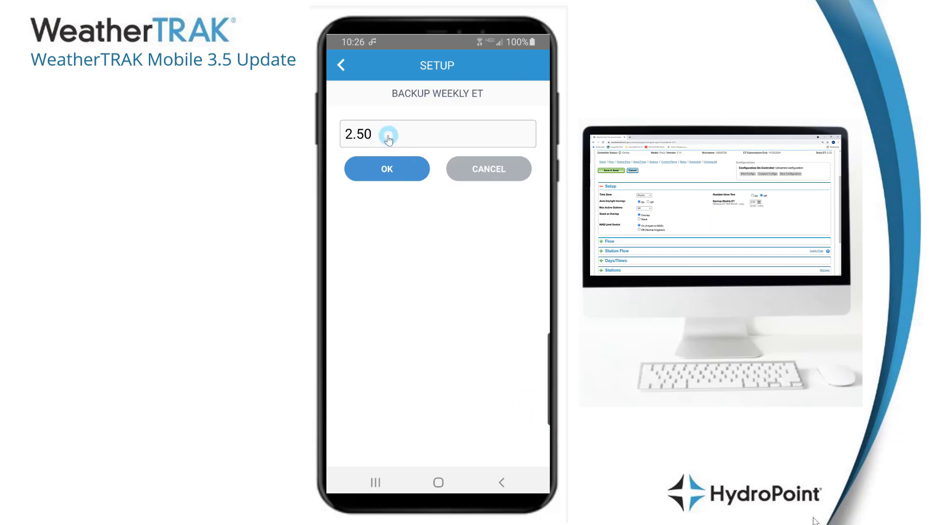
pyautogui.click(387, 172)
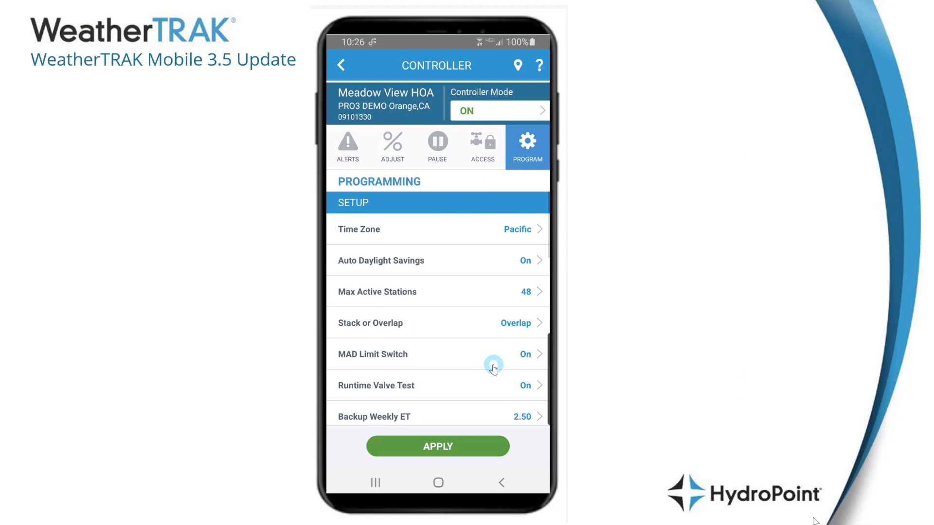
pyautogui.scroll(-3, 493, 369)
pyautogui.scroll(-2, 494, 368)
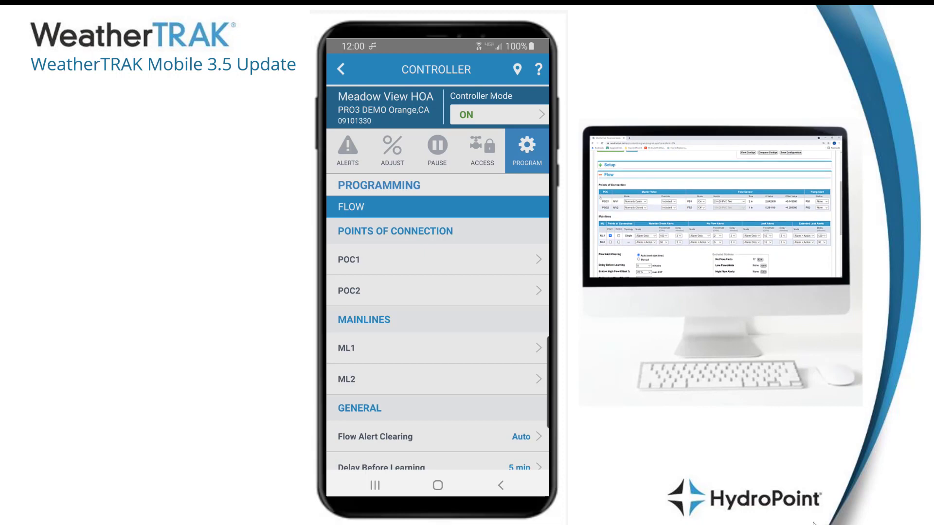
# Step: In POC1's mainline assignment, set every program's mainline to None with SET ALL & APPLY
pyautogui.click(544, 263)
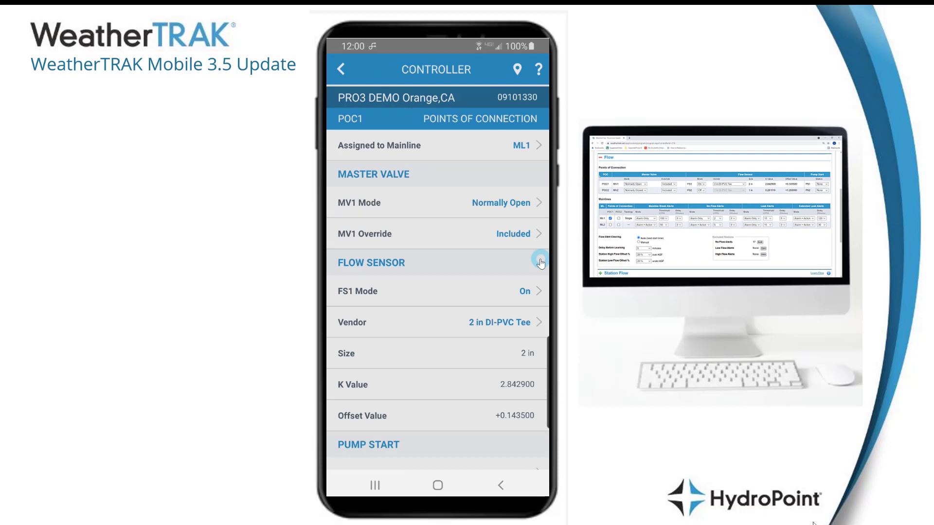
pyautogui.click(523, 146)
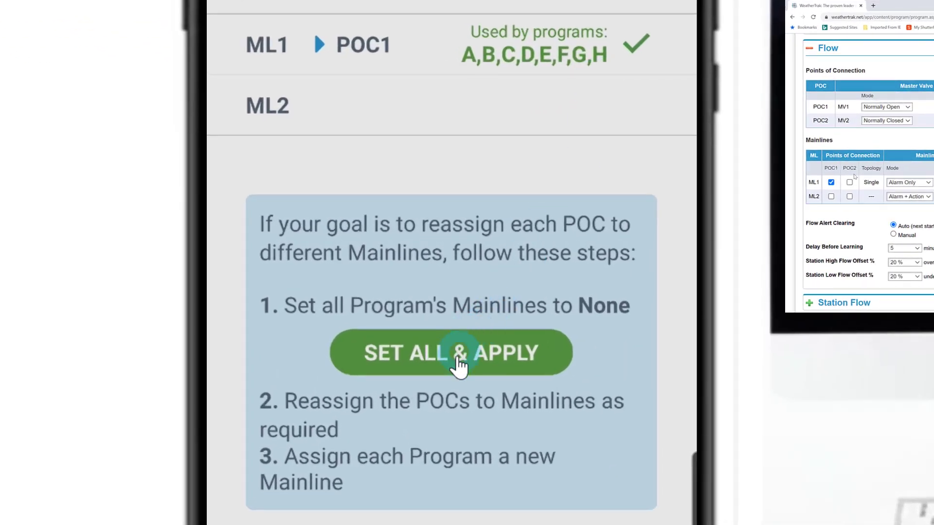
pyautogui.click(460, 366)
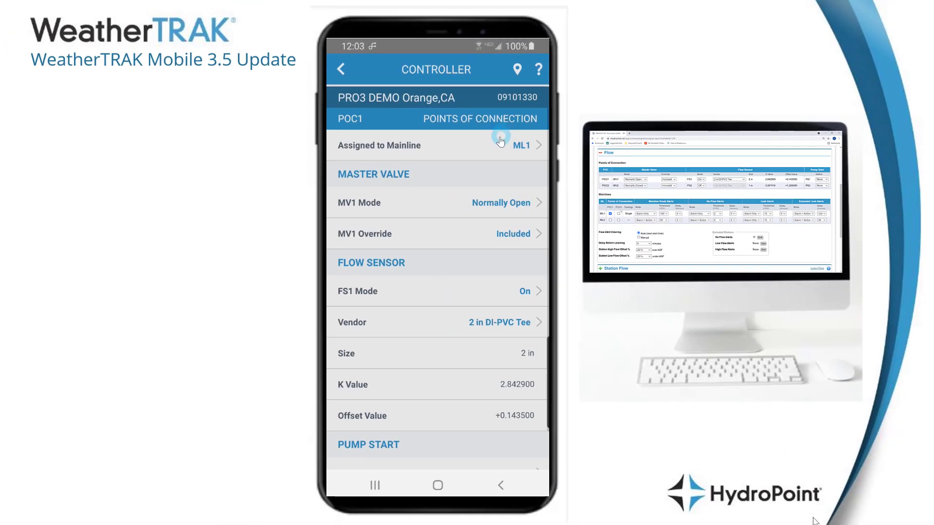
# Step: Pick ML2 as POC1's assigned mainline and confirm with OK
pyautogui.click(498, 145)
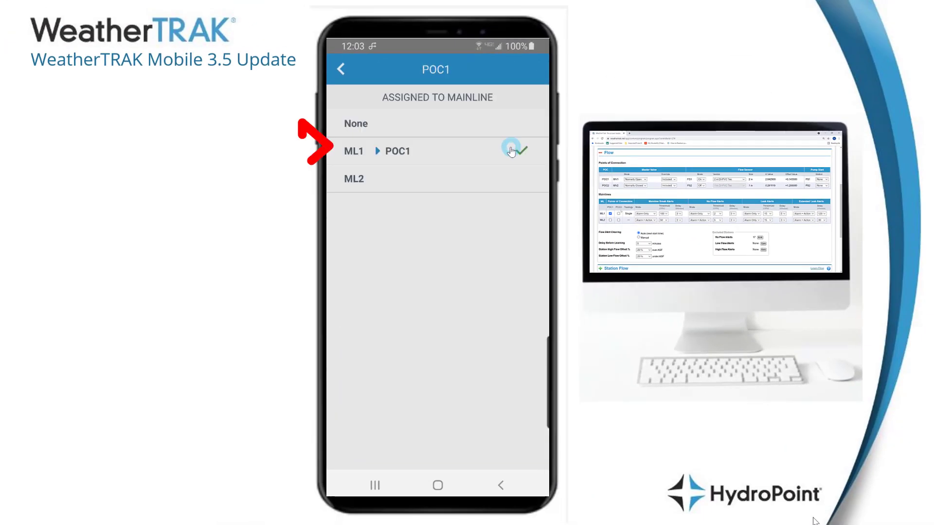
pyautogui.click(502, 177)
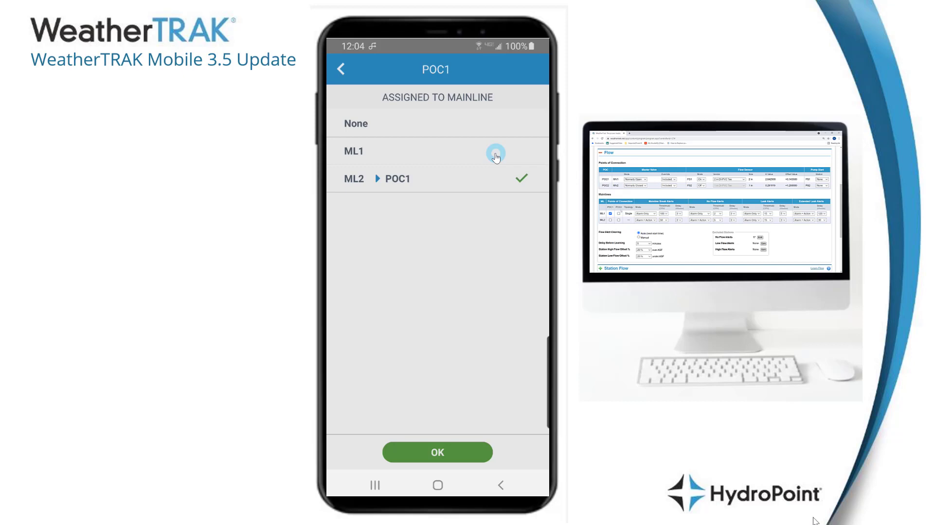
pyautogui.click(341, 70)
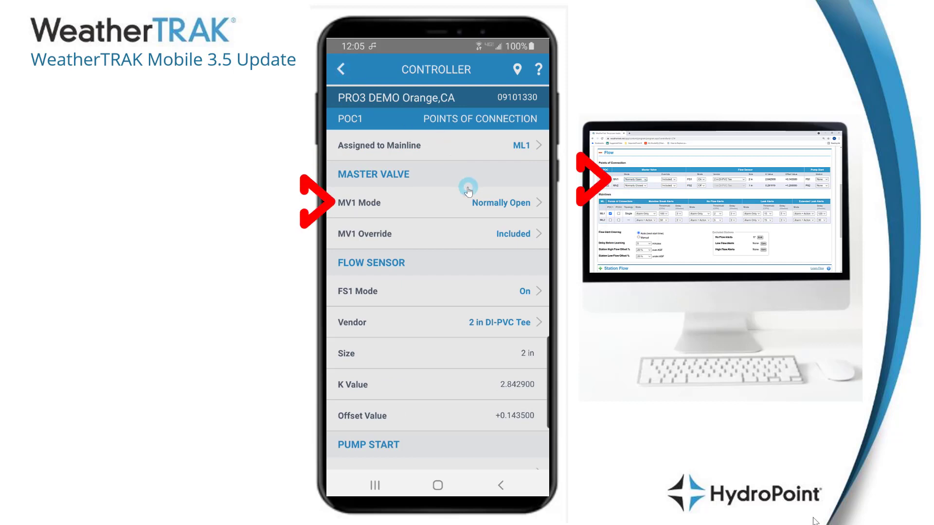
# Step: Review POC1's MV1 Mode and MV1 Override choices, leaving both unchanged
pyautogui.click(487, 203)
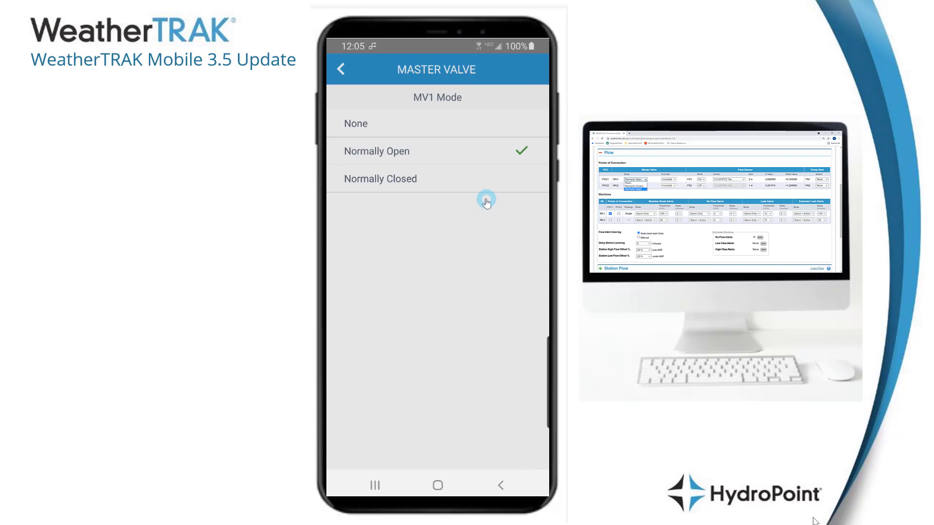
pyautogui.click(342, 71)
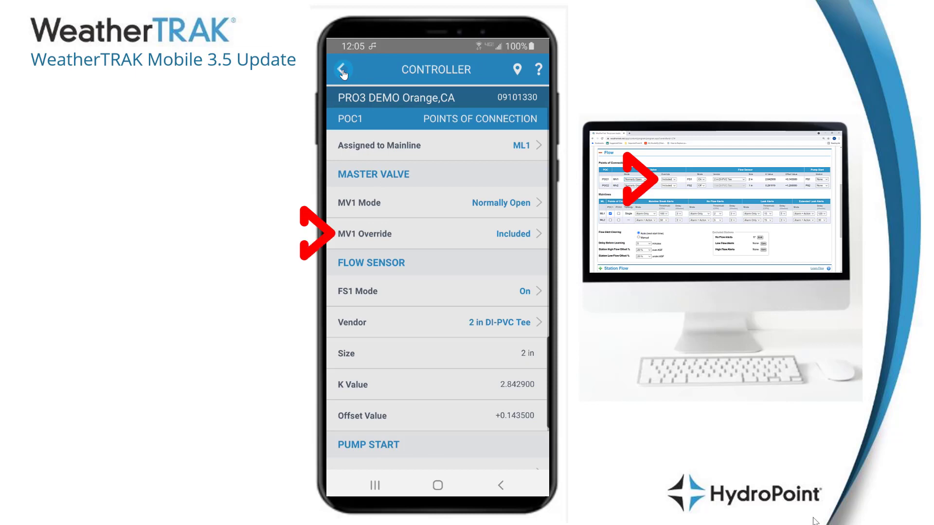
pyautogui.click(510, 237)
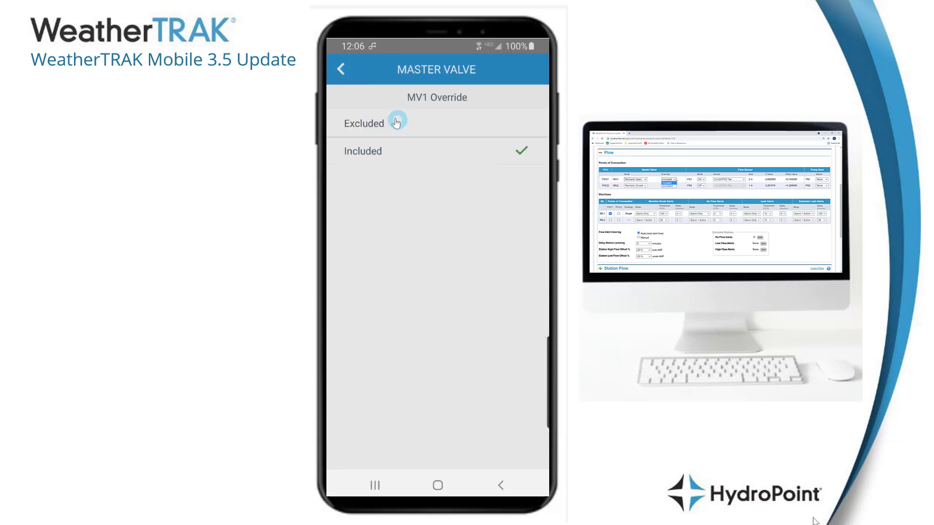
pyautogui.click(341, 70)
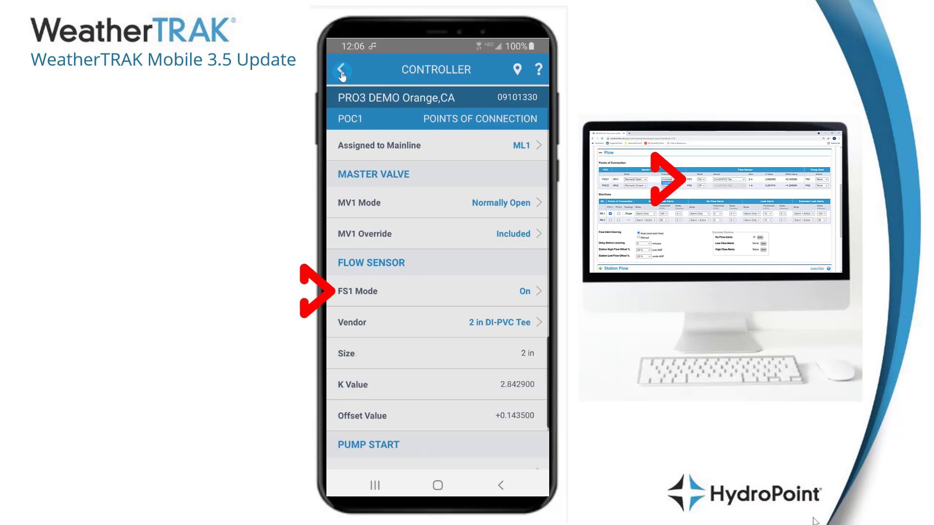
pyautogui.click(528, 294)
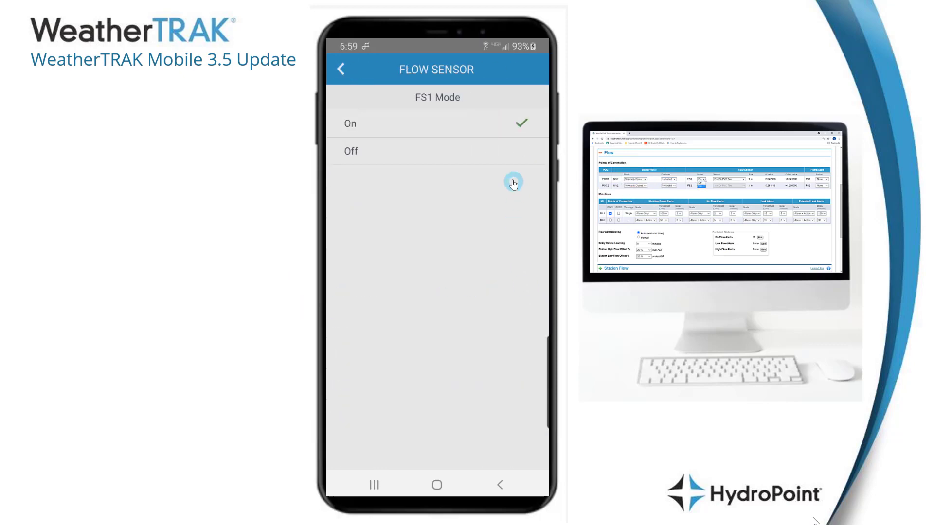
# Step: Keep FS1 On and review its size and vendor, keeping 2 in DI-PVC Tee
pyautogui.click(342, 68)
pyautogui.click(521, 354)
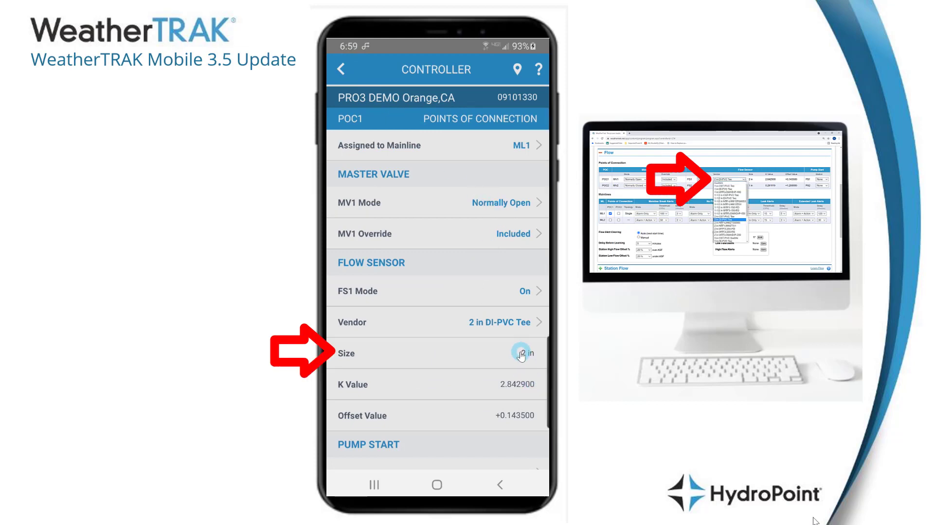
pyautogui.click(513, 326)
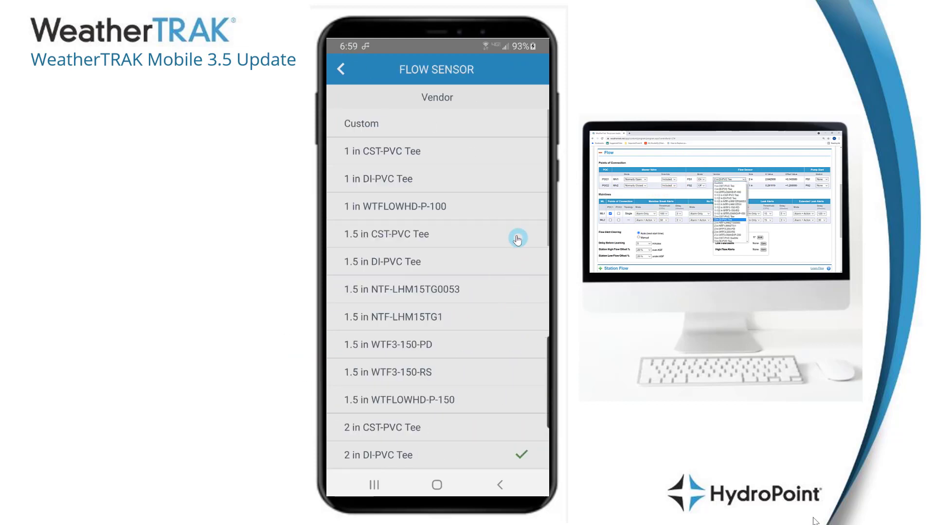
pyautogui.click(460, 445)
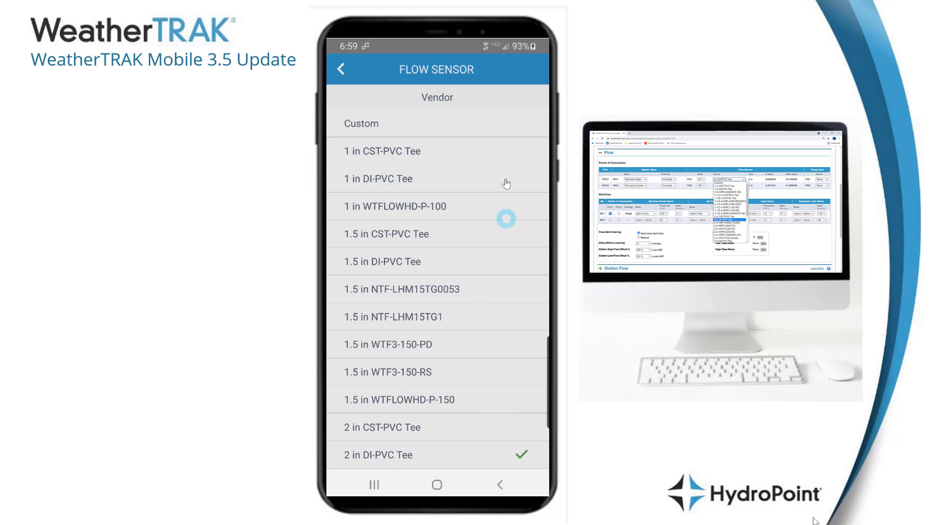
pyautogui.click(389, 125)
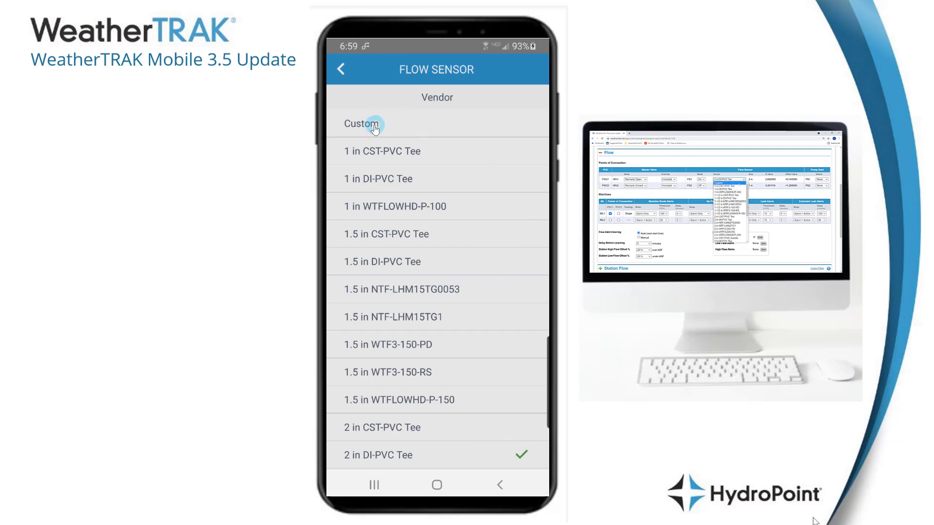
pyautogui.click(342, 70)
pyautogui.moveTo(492, 322); pyautogui.dragTo(518, 366)
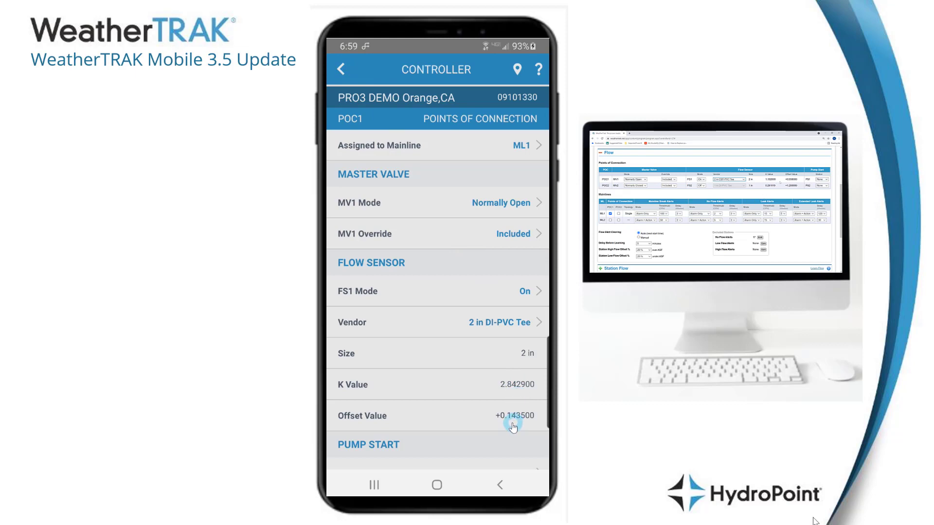
pyautogui.scroll(-1, 513, 426)
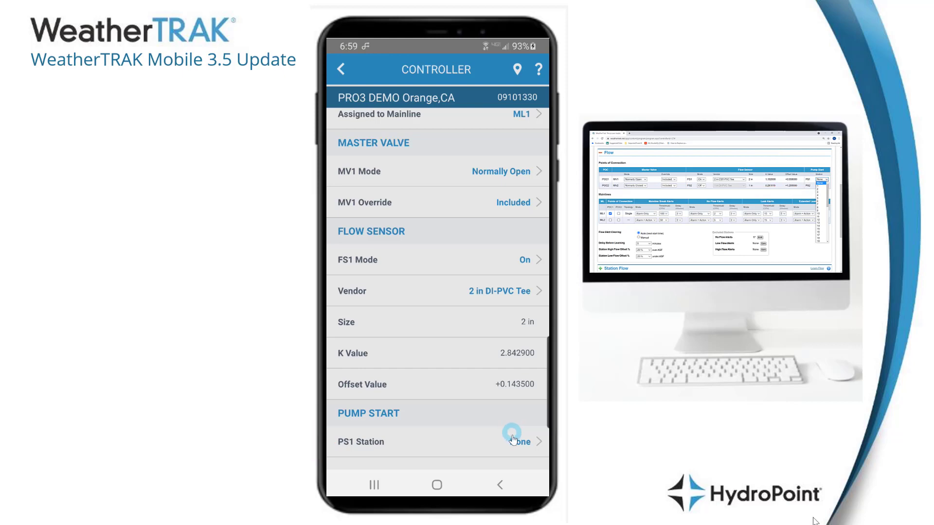
# Step: Set POC1's pump start station PS1 to 6 and apply the change
pyautogui.click(516, 443)
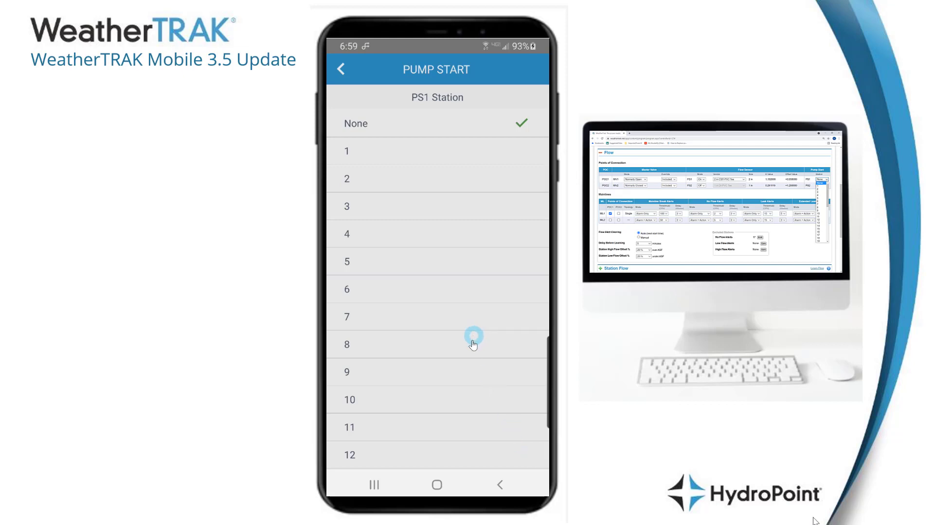
pyautogui.click(483, 290)
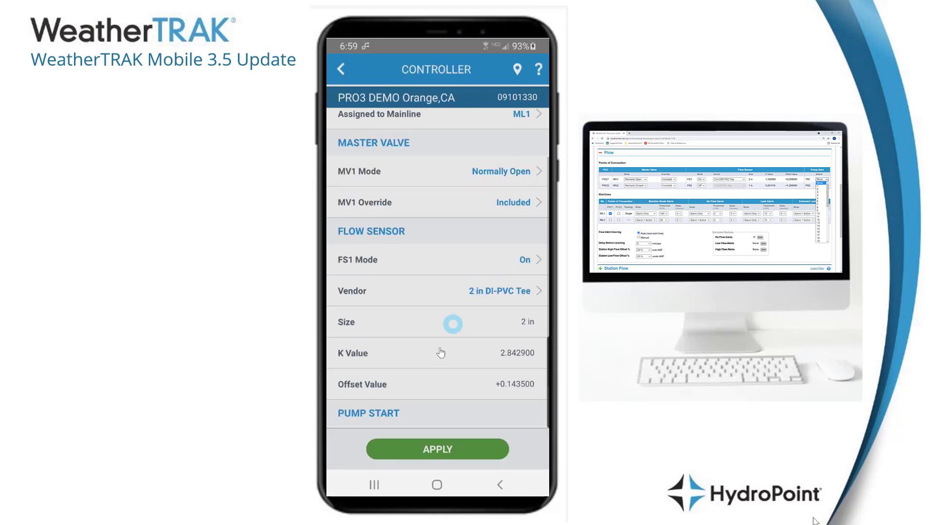
pyautogui.click(449, 449)
pyautogui.click(482, 290)
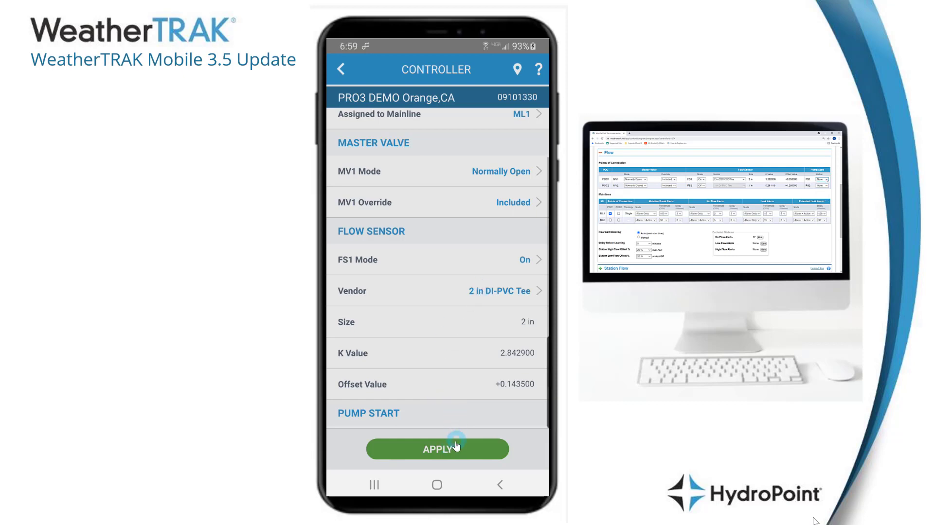
pyautogui.click(450, 448)
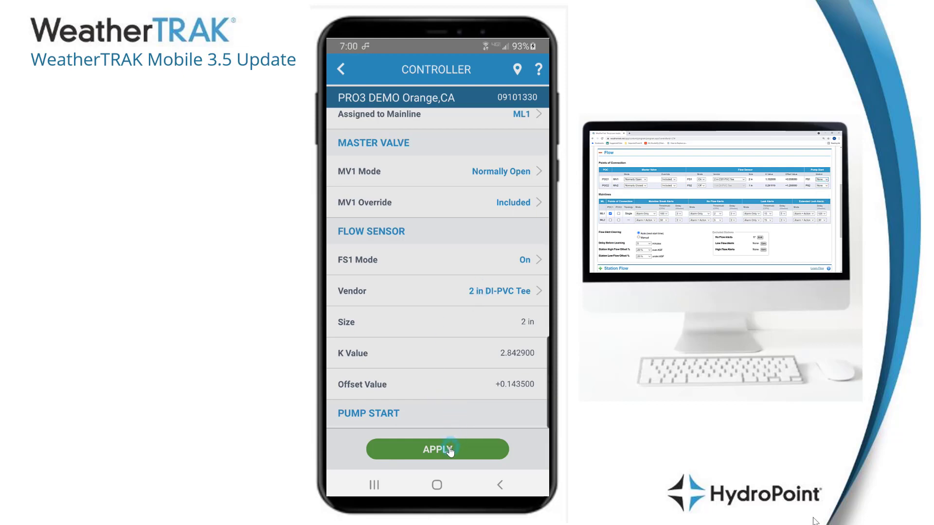
pyautogui.click(481, 290)
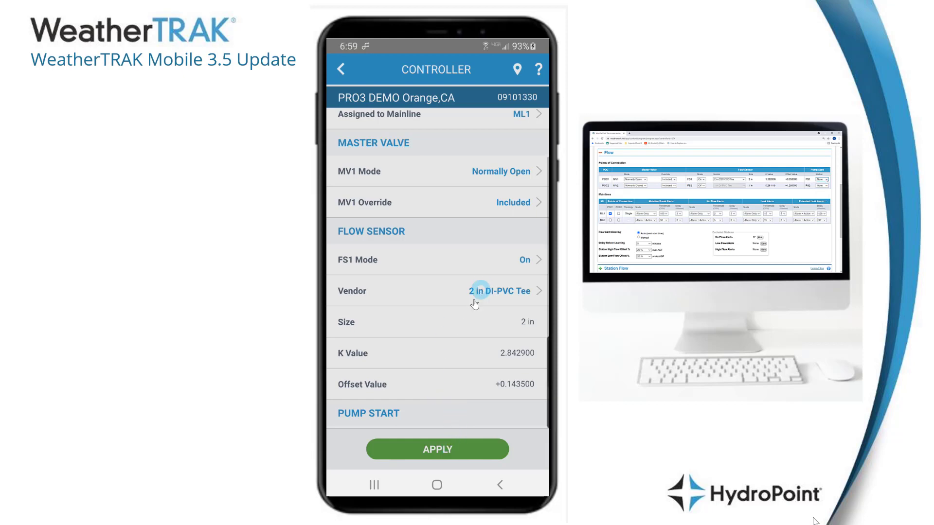
pyautogui.click(450, 446)
pyautogui.click(481, 290)
pyautogui.click(450, 448)
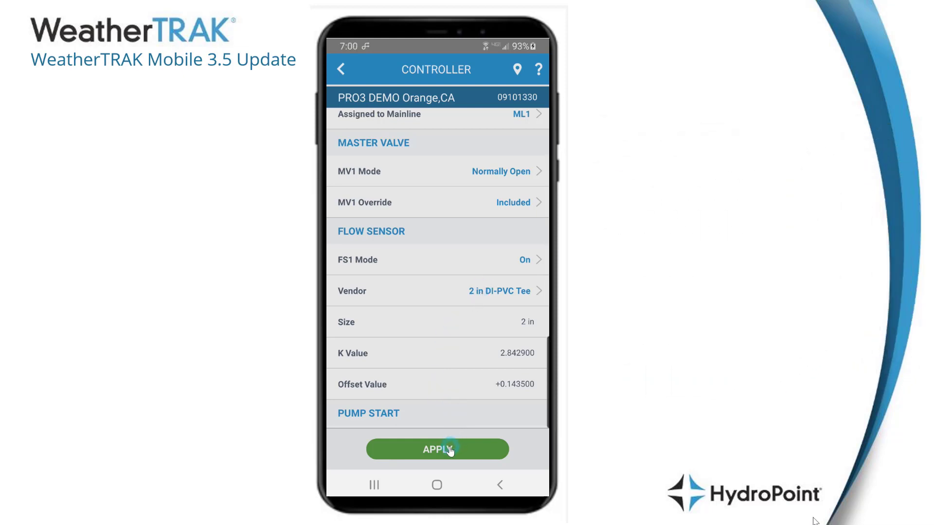
pyautogui.scroll(-1, 496, 407)
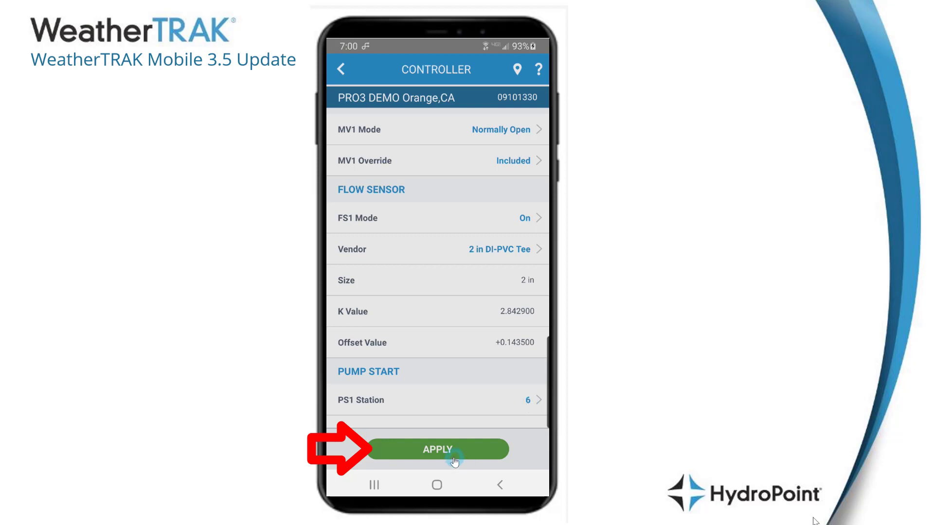
pyautogui.click(438, 458)
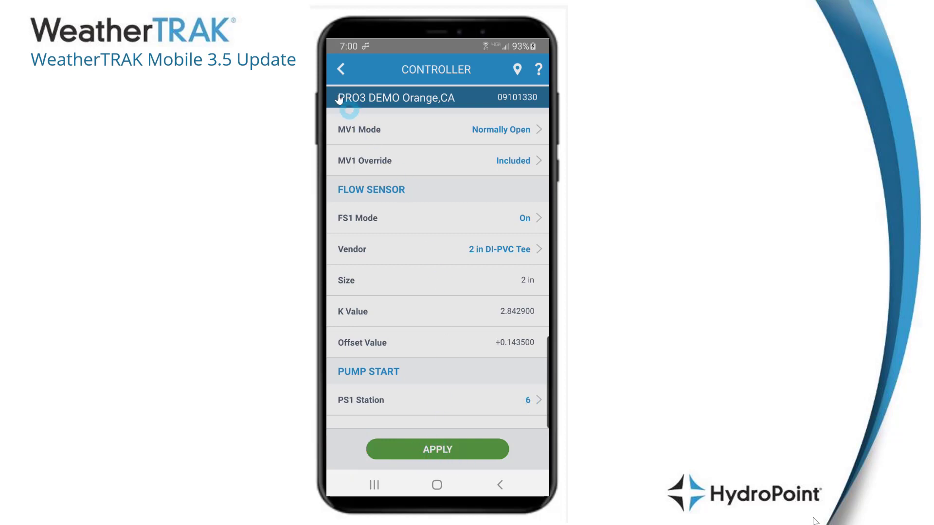
# Step: Leave POC1 past the unapplied-changes prompt, review POC2, and return to the Flow list
pyautogui.click(342, 73)
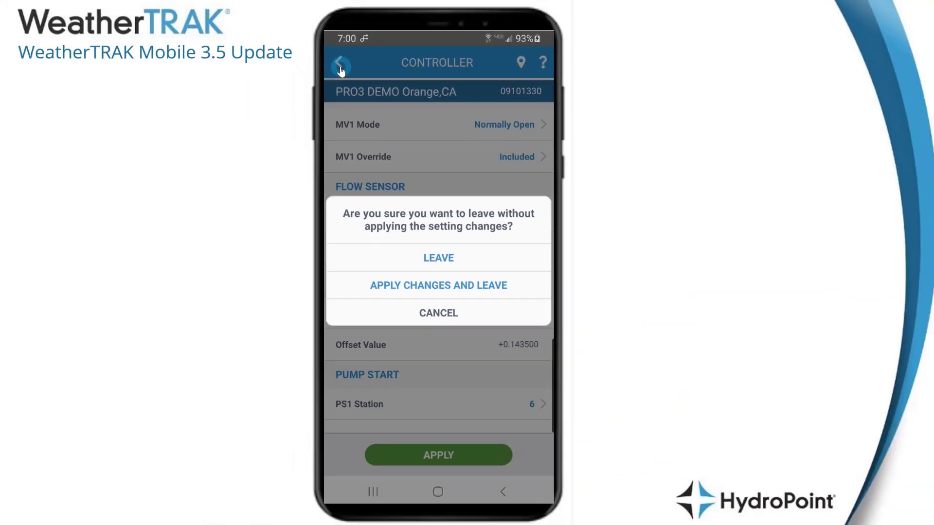
pyautogui.click(340, 71)
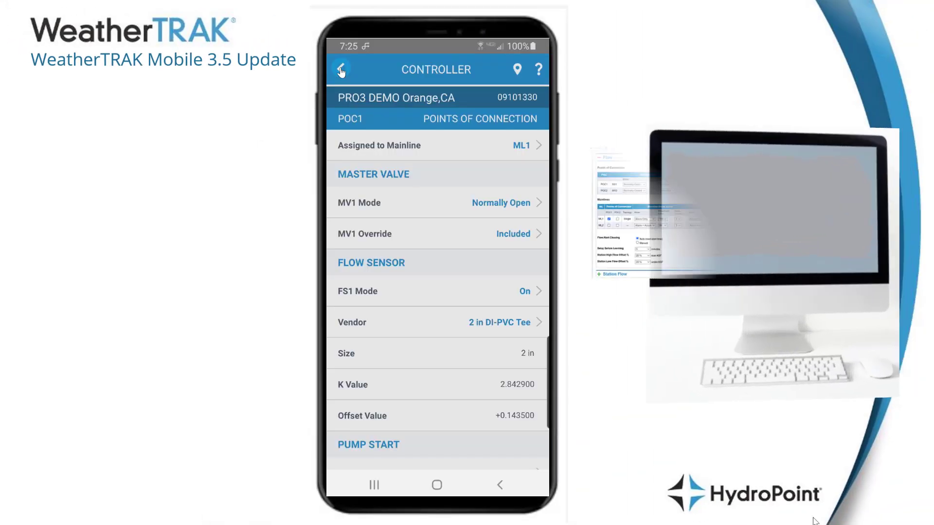
pyautogui.click(341, 70)
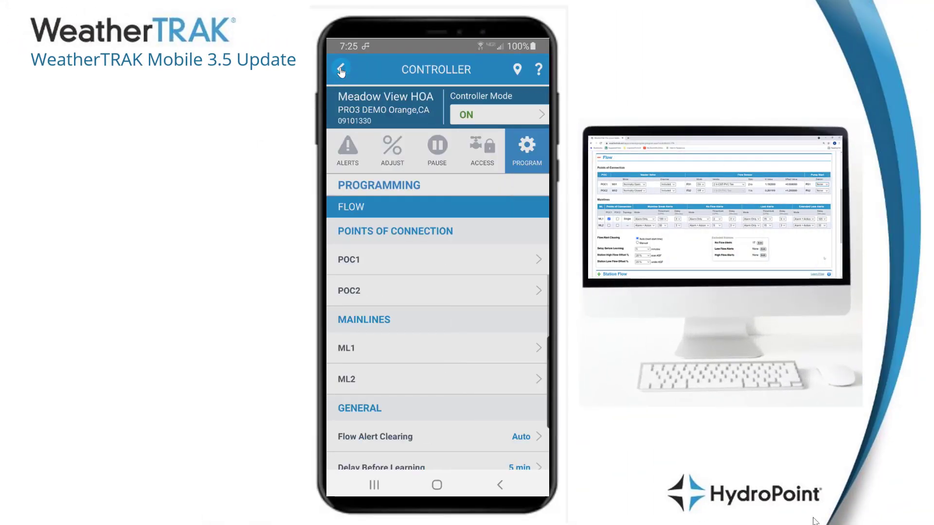
pyautogui.click(370, 297)
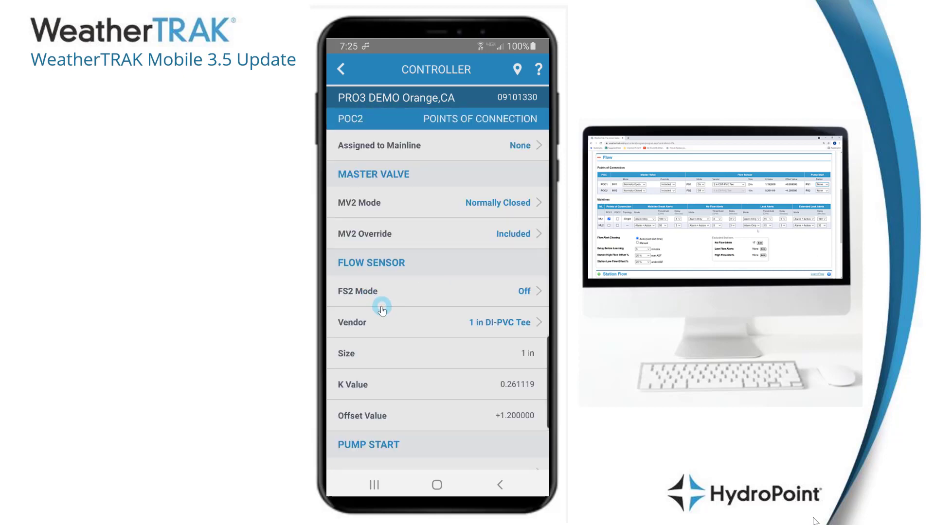
pyautogui.click(341, 69)
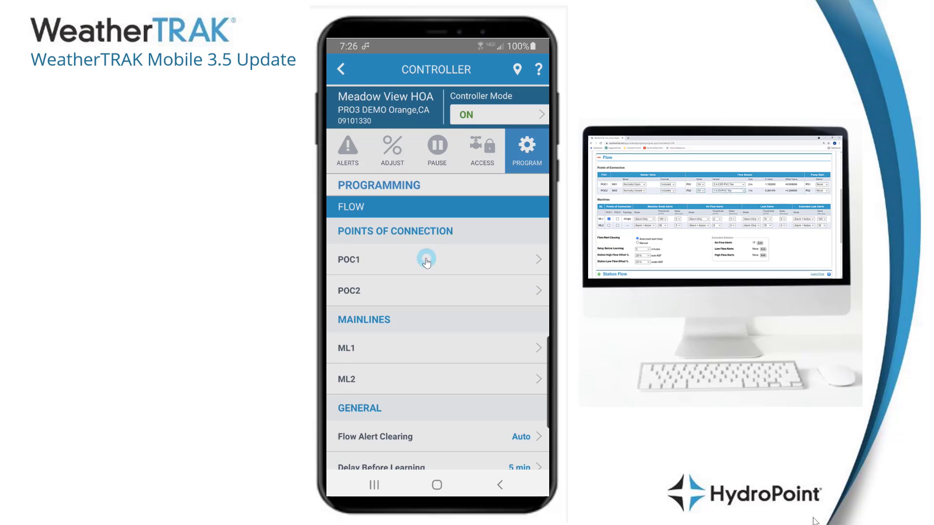
pyautogui.click(424, 357)
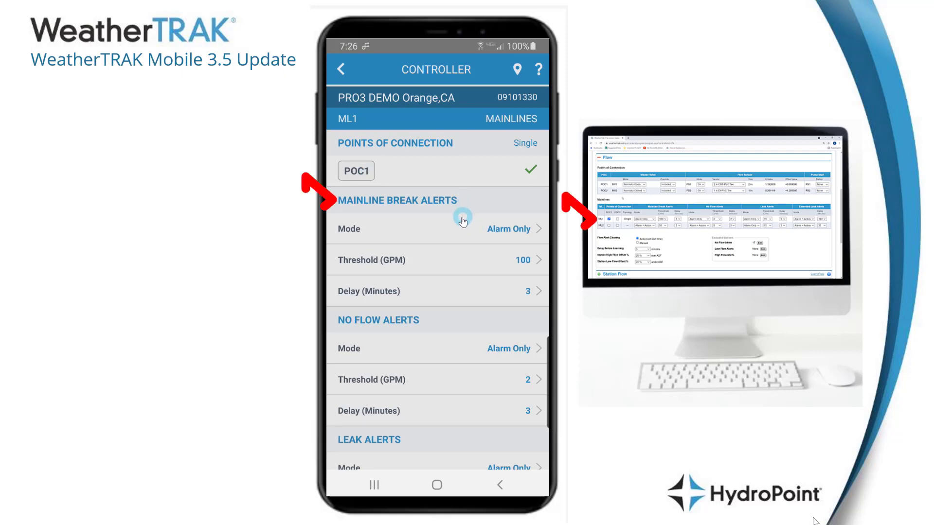
pyautogui.click(501, 233)
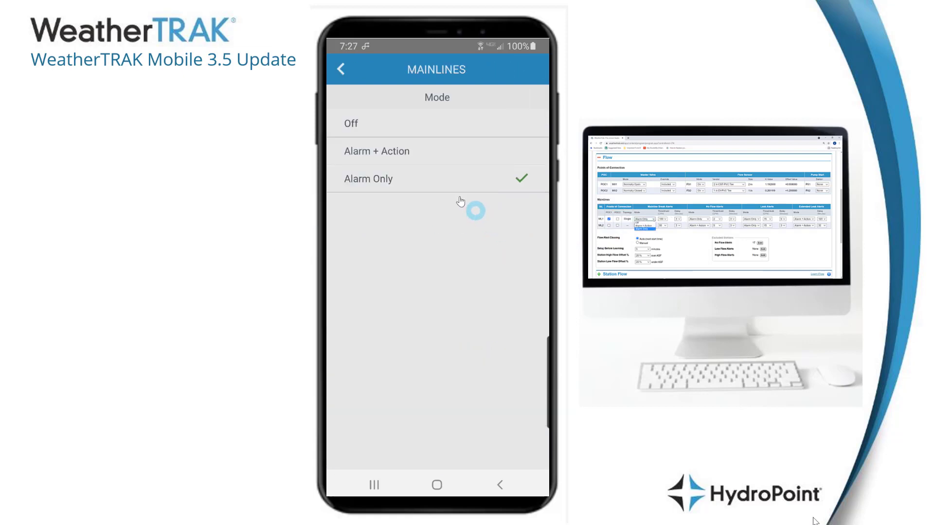
pyautogui.click(342, 70)
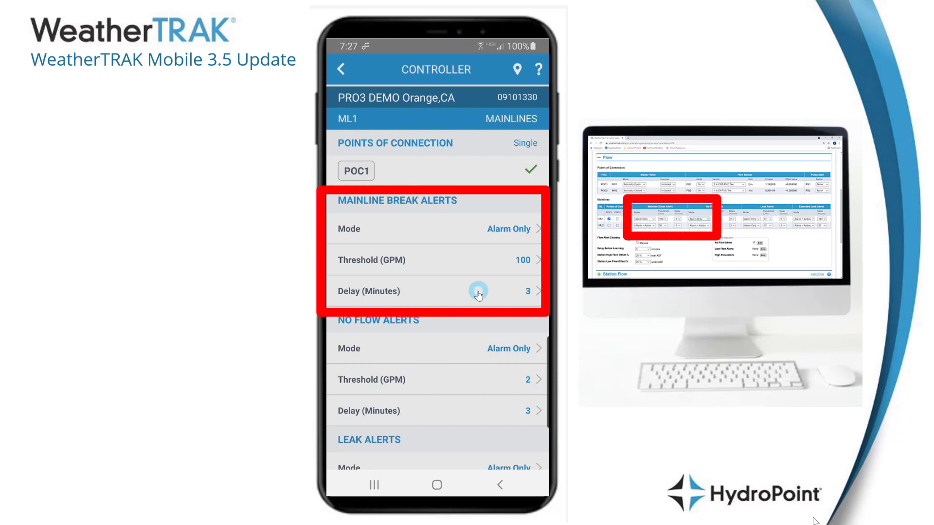
pyautogui.scroll(-3, 476, 305)
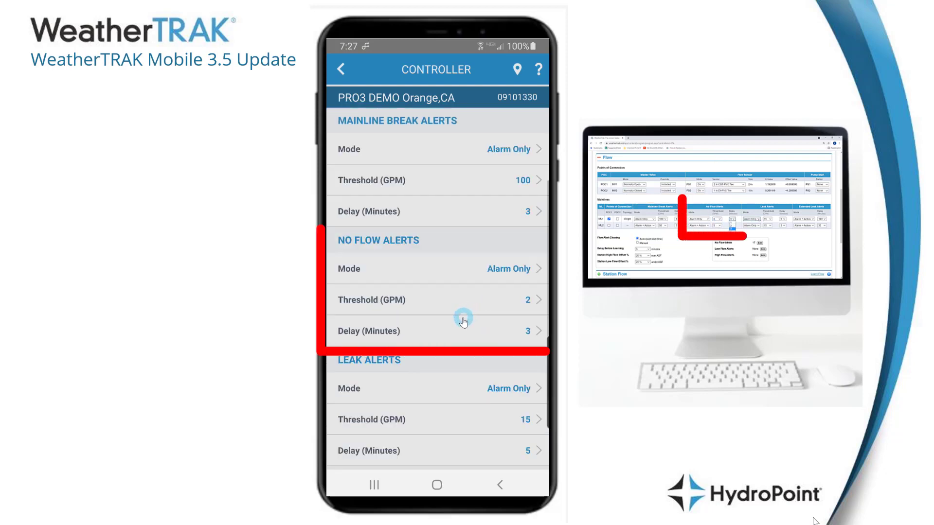
pyautogui.scroll(-1, 459, 330)
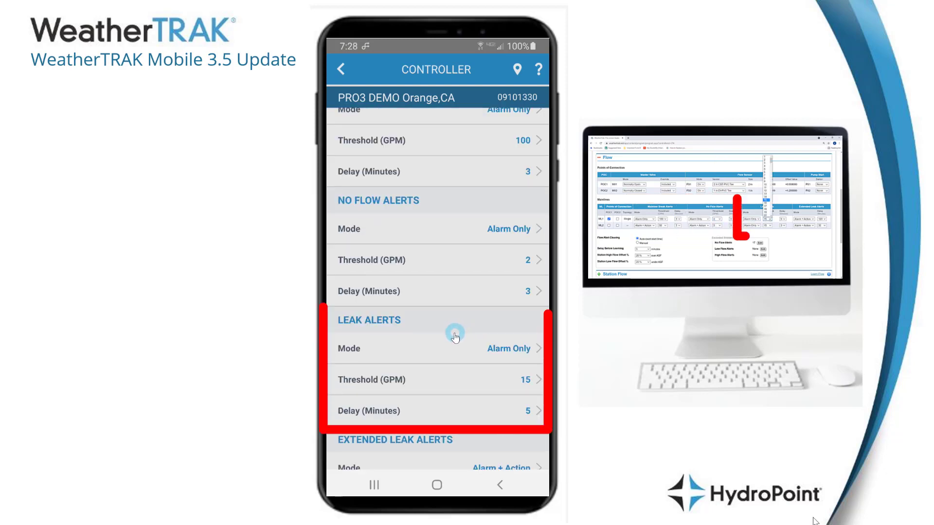
pyautogui.scroll(-2, 460, 329)
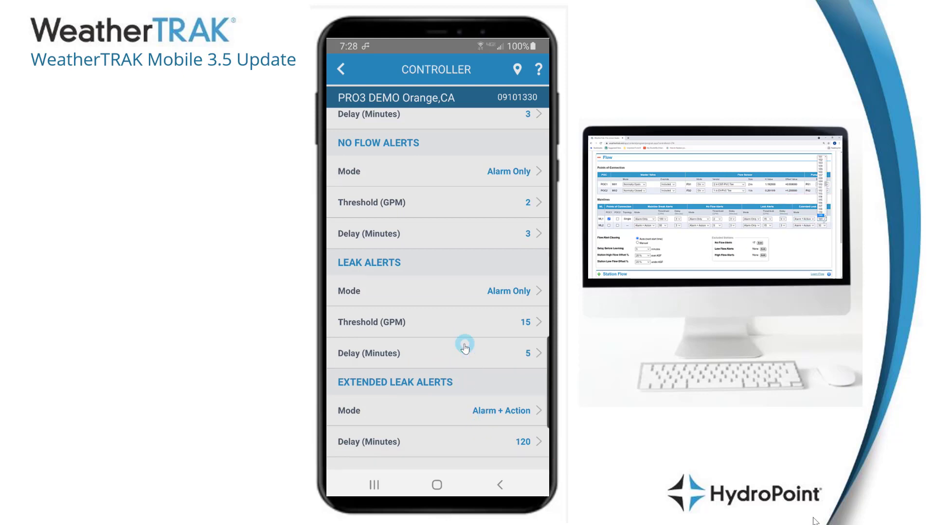
pyautogui.scroll(5, 465, 346)
pyautogui.click(339, 72)
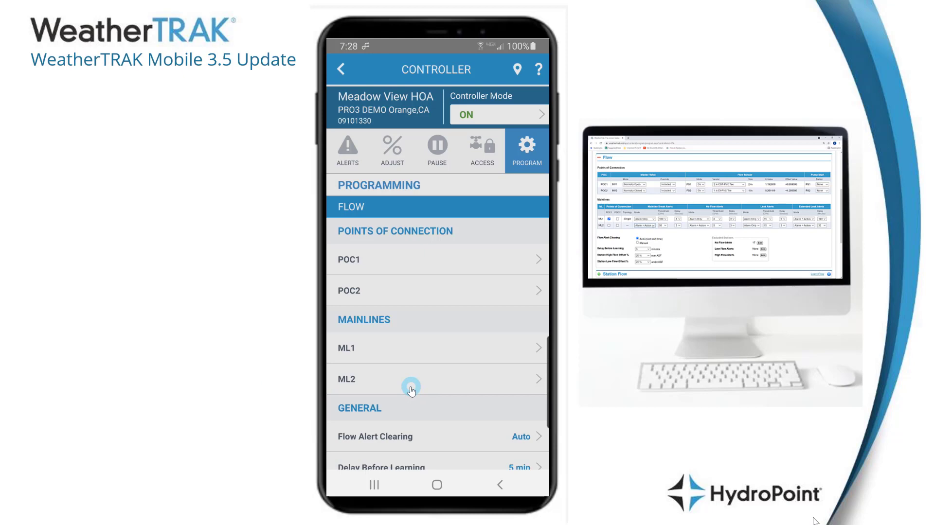
pyautogui.scroll(-2, 411, 390)
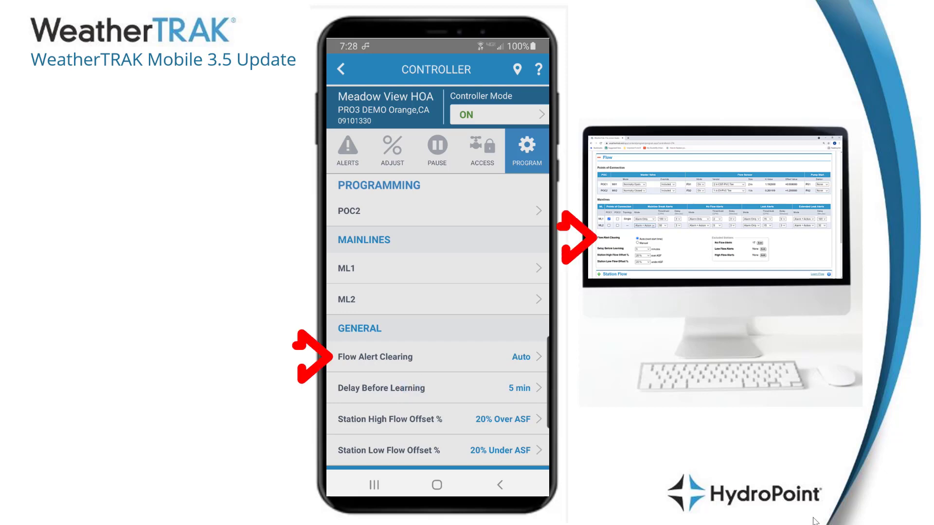
pyautogui.click(537, 356)
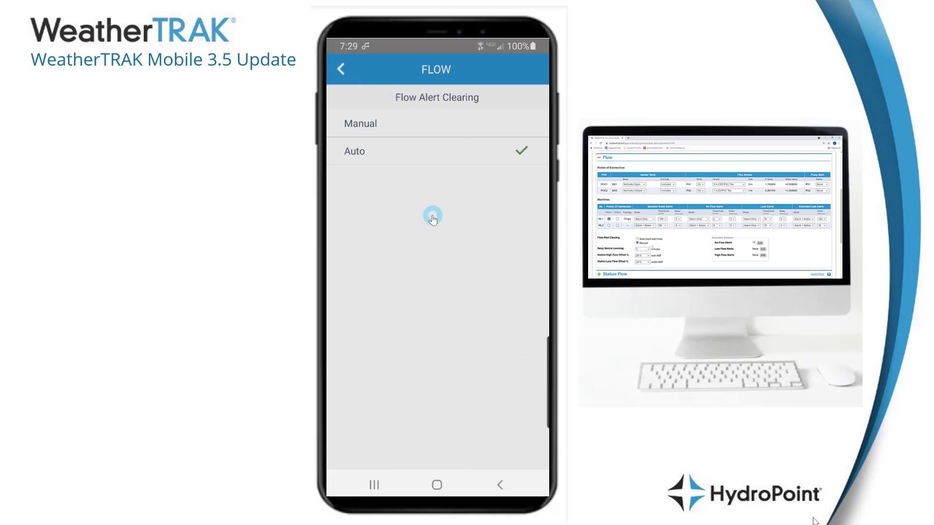
pyautogui.click(342, 69)
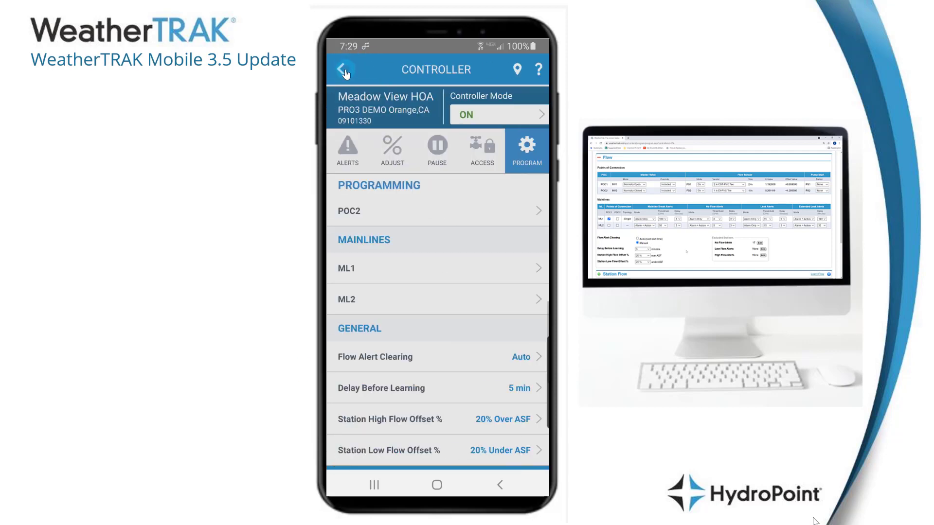